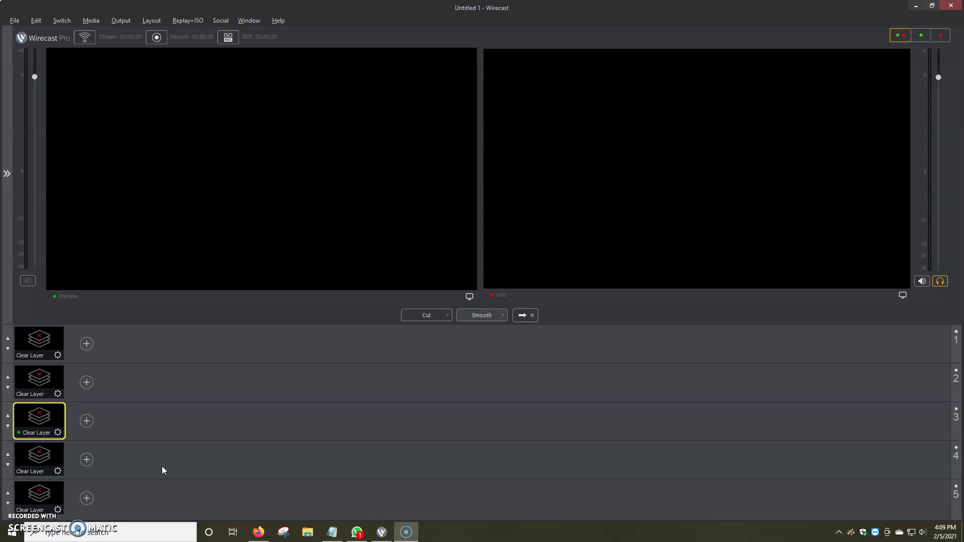
- Switch Wirecast to the single live view layout, dropping the separate preview
click(162, 437)
click(940, 37)
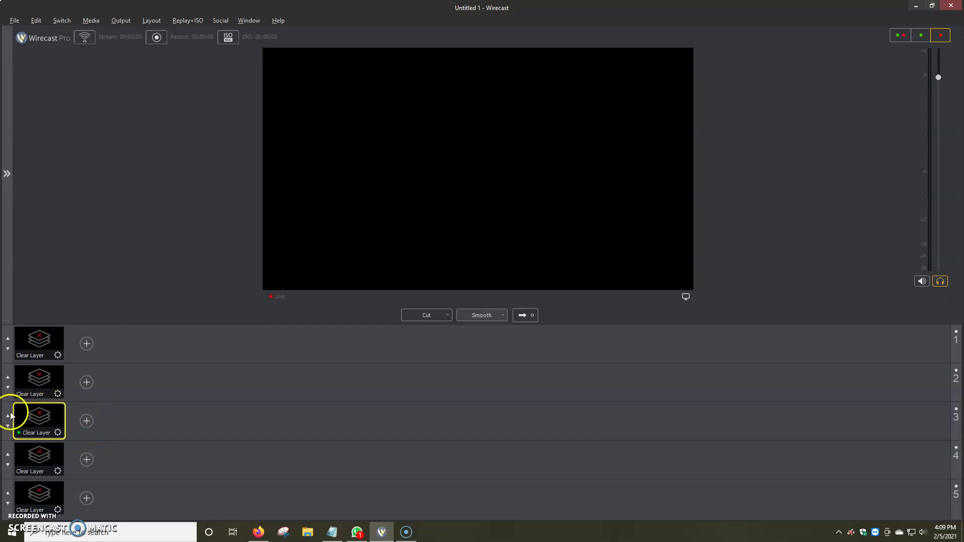
- Add a shot to layer 3 and select Stock 3, 5 and 6 in Videos > Wirecast
click(87, 421)
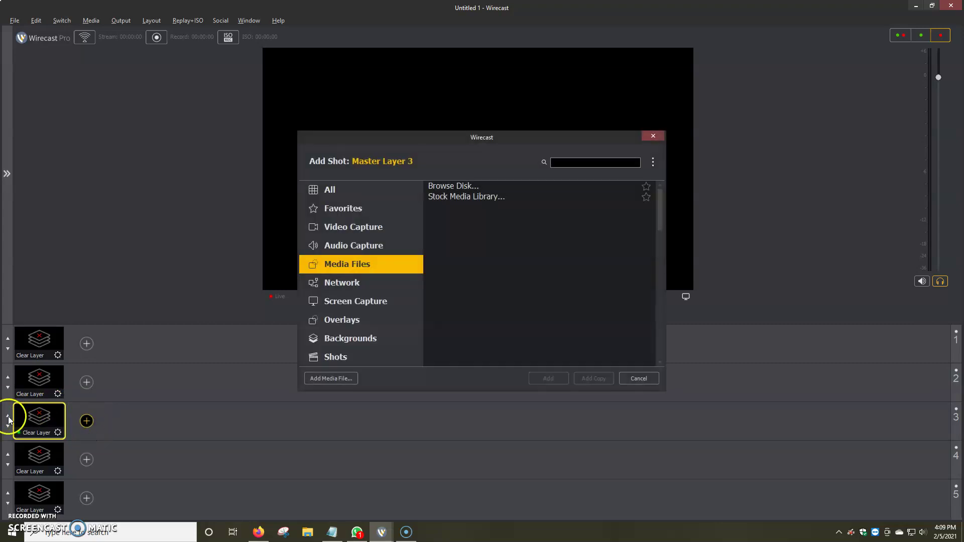
double_click(453, 186)
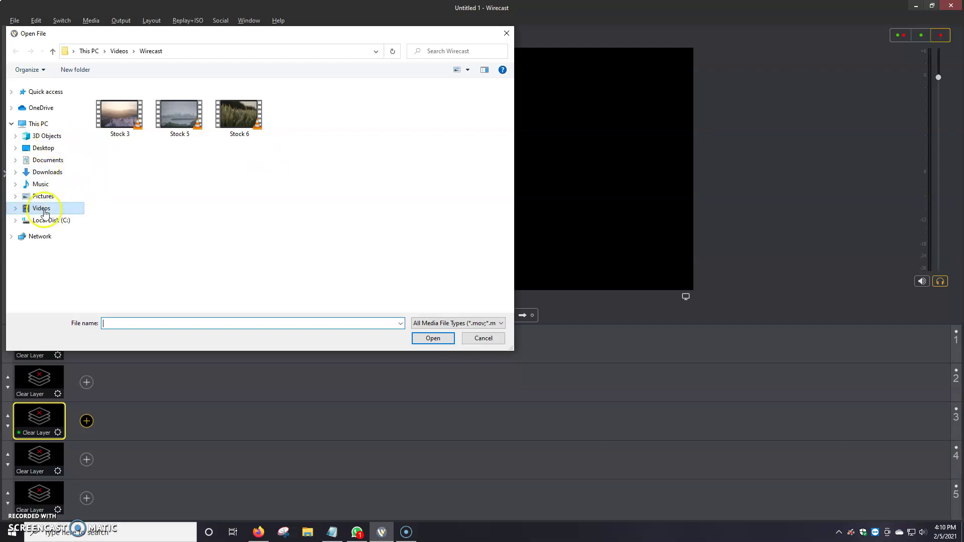
click(41, 209)
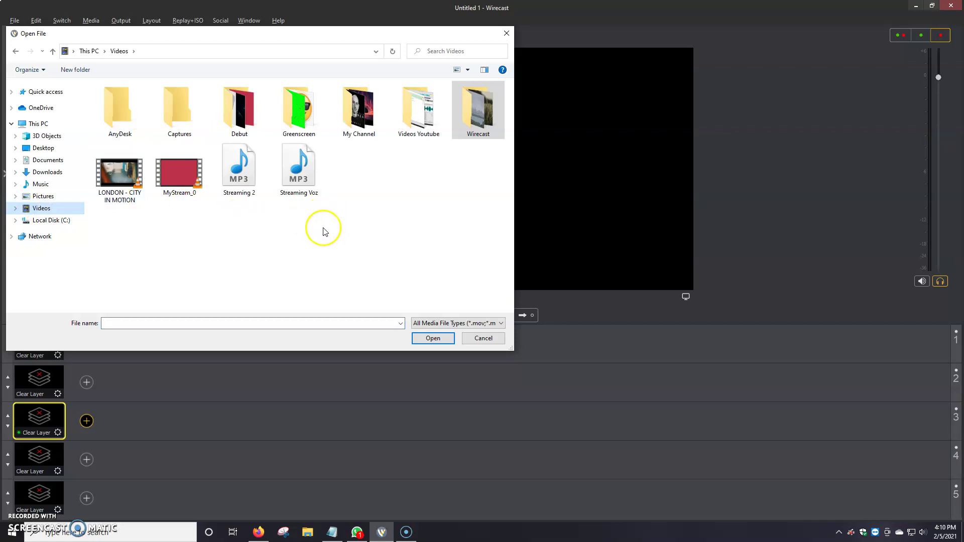
double_click(472, 120)
drag(316, 163, 88, 108)
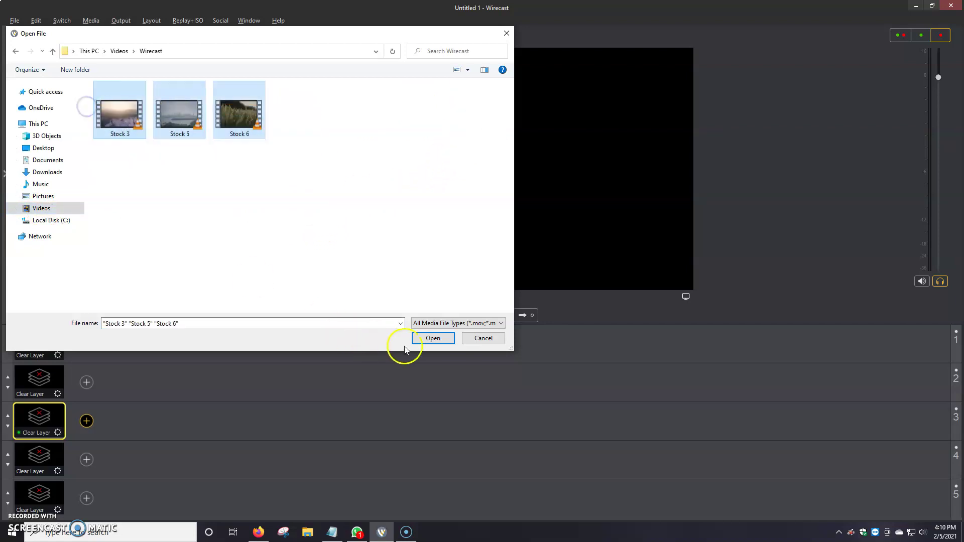
- Open the selected Stock 3, Stock 5 and Stock 6 clips as layer 3 shots
click(432, 338)
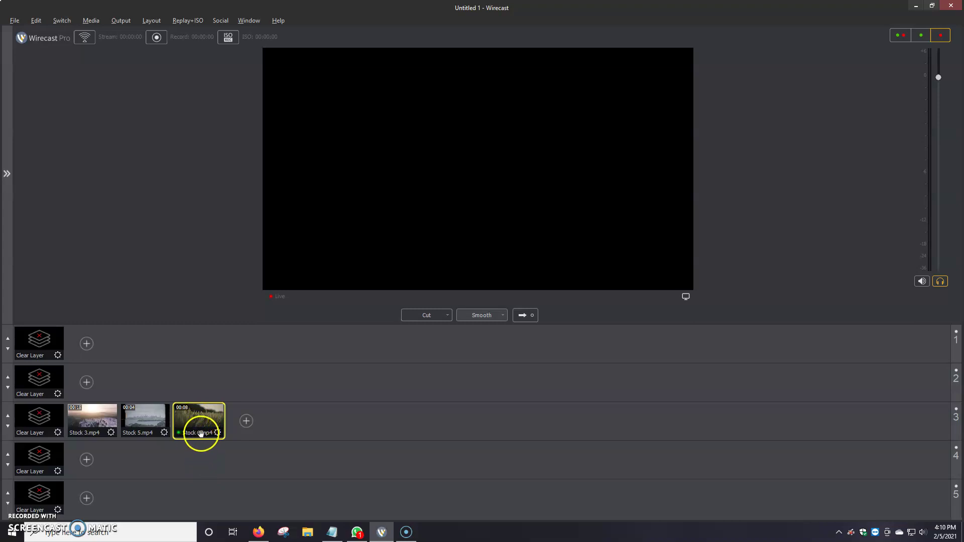
- Merge the Stock 6 and Stock 5 shots into the Stock 3 shot as one playlist
drag(196, 433, 93, 431)
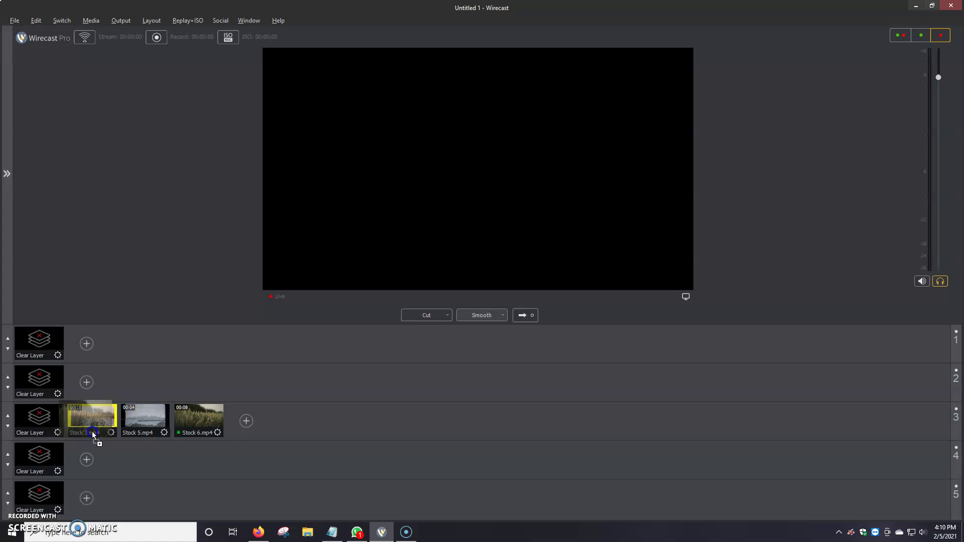
drag(92, 432, 92, 431)
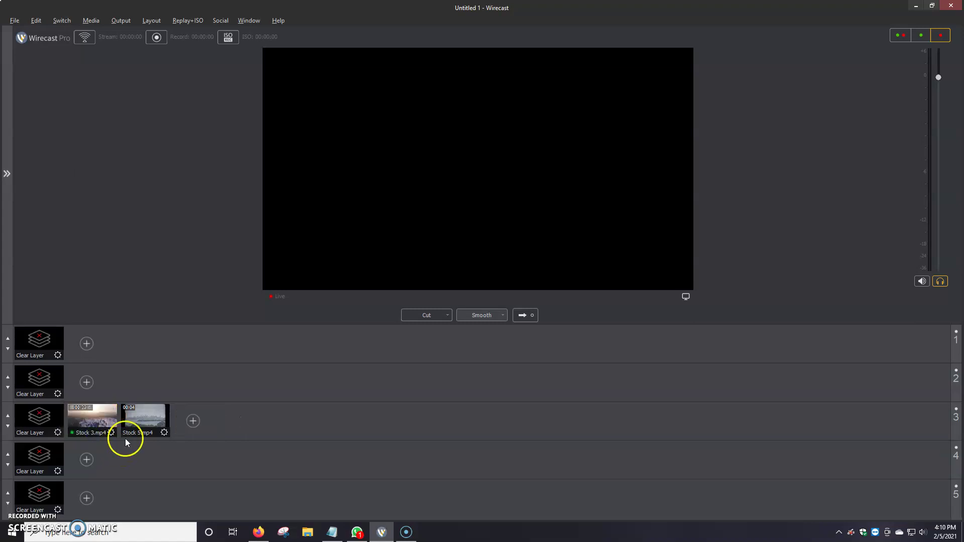
click(144, 422)
drag(116, 430, 86, 428)
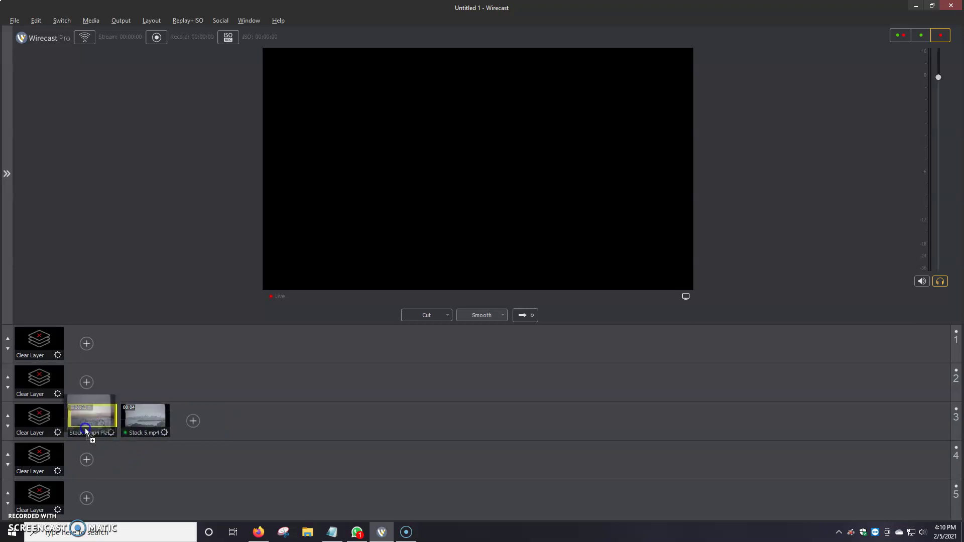
drag(85, 428, 85, 428)
- Open the Stock 3 playlist shot to view its Stock 3, Stock 6 and Stock 5 clips
double_click(97, 424)
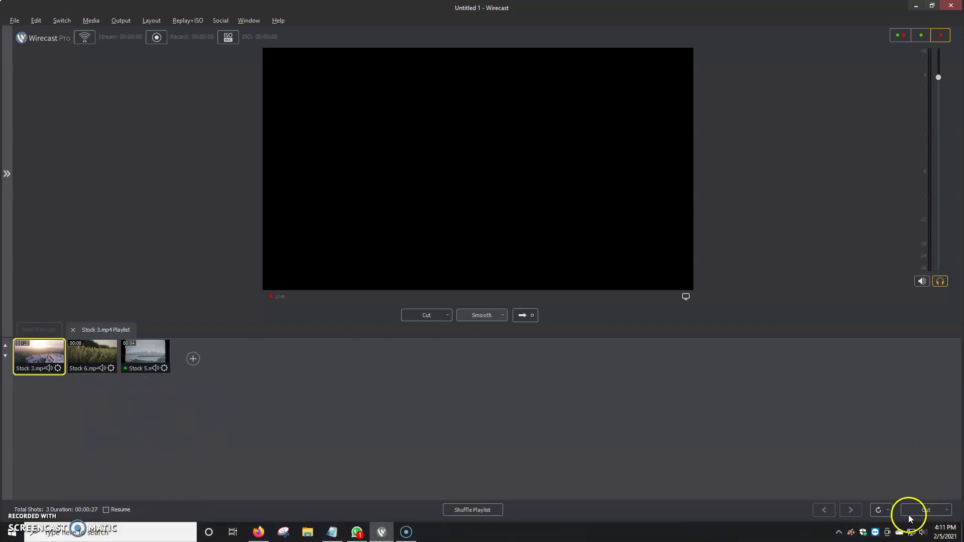
- Set the playlist's end-of-playlist behaviour to Loop
click(882, 510)
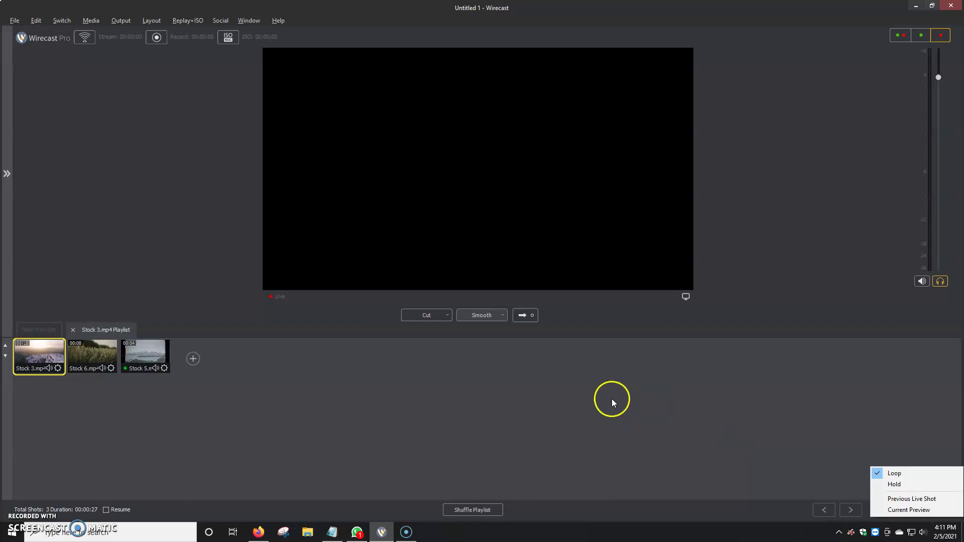
click(908, 453)
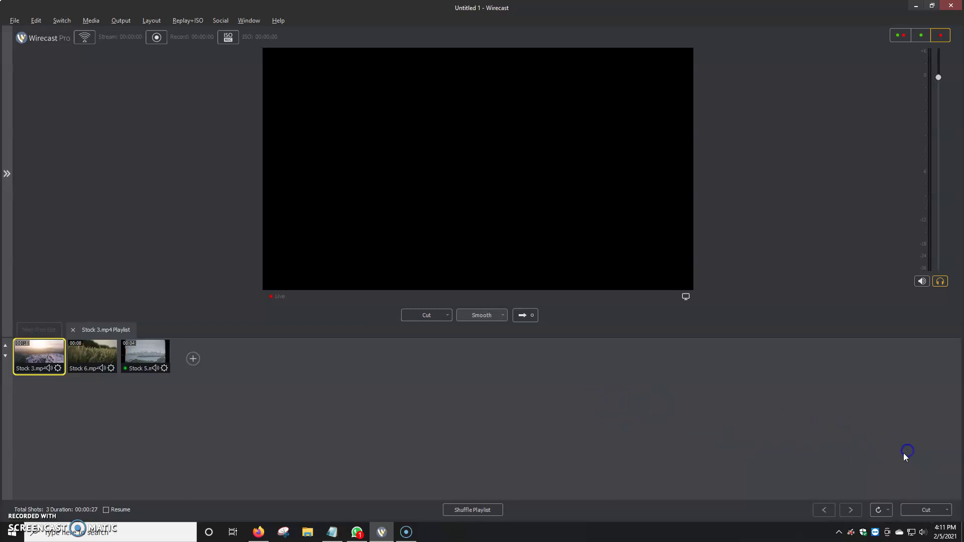
- Change the playlist transition from Cut to Smooth
click(918, 510)
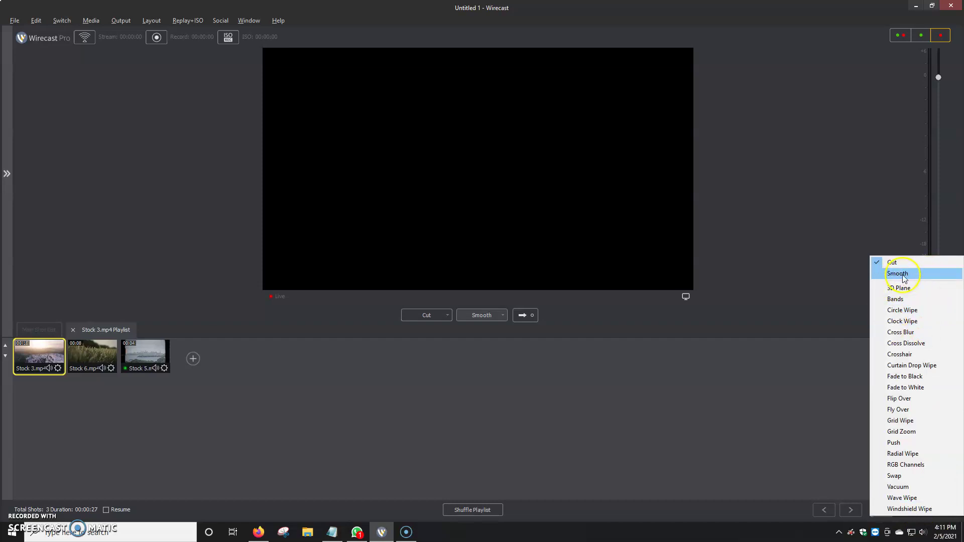
click(904, 279)
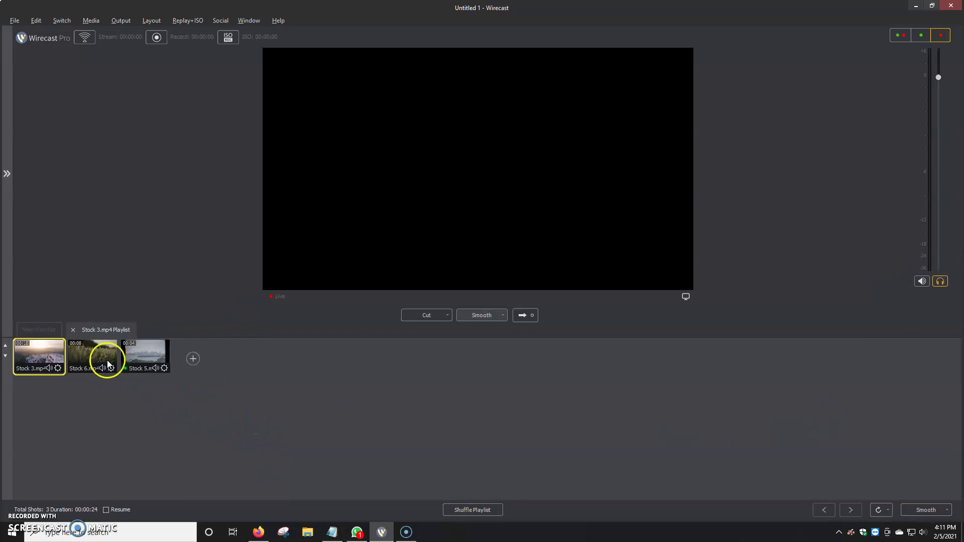
- Take the looping Stock 3 playlist live with the Go button
click(525, 317)
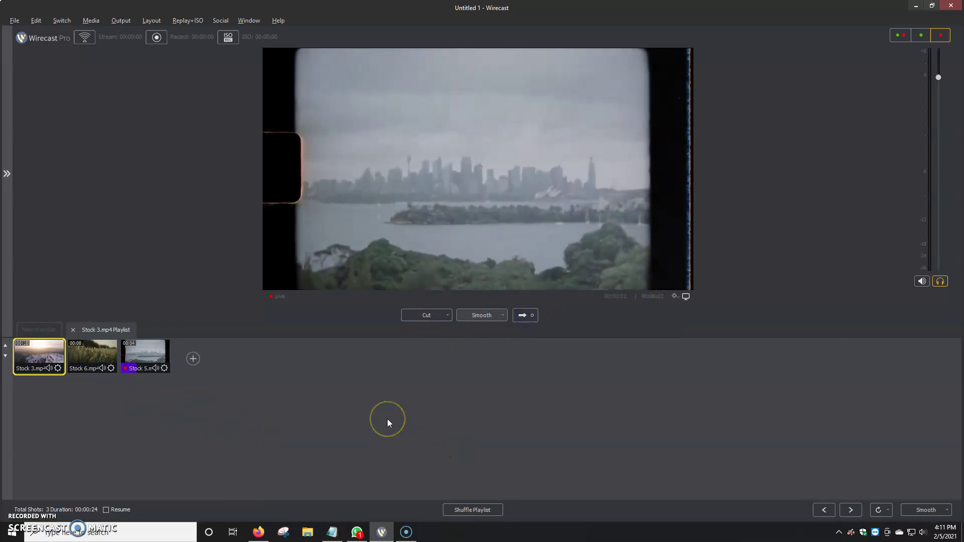